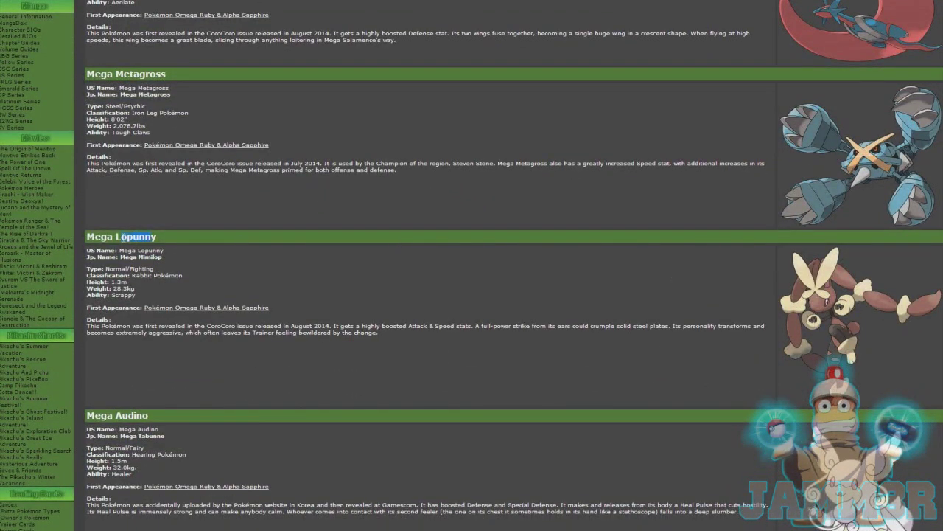
Scroll the Mega Evolutions page to find Mega Lopunny's entry
scroll(194, 276, down, 3)
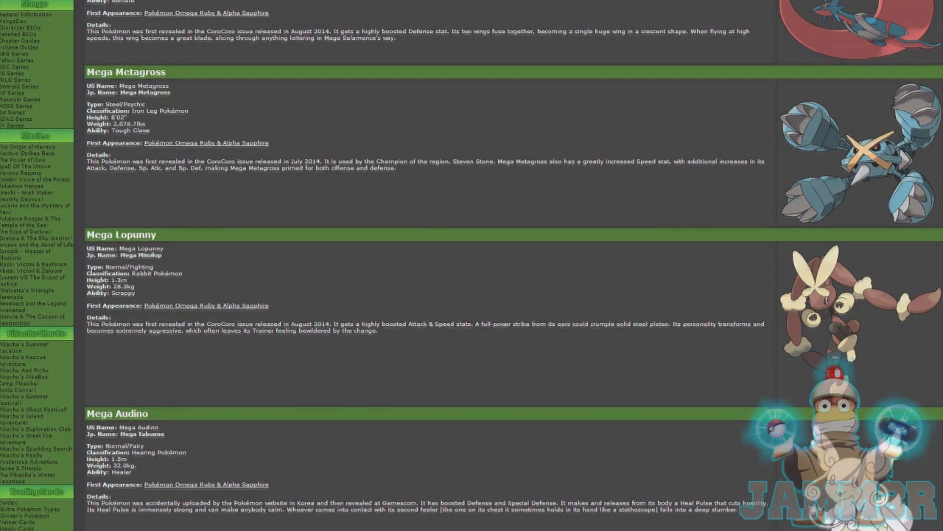
scroll(472, 265, up, 1)
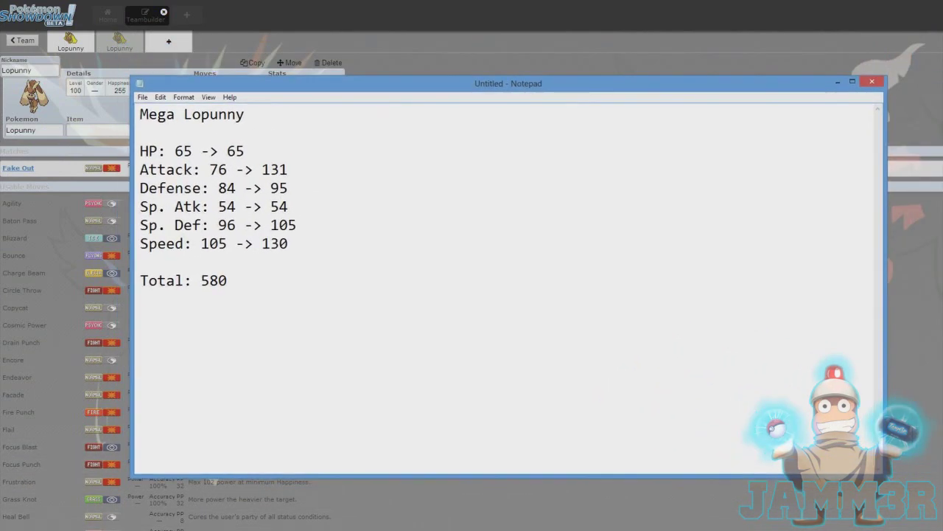
In Notepad, change Mega Lopunny's Speed from 130 to 140 and Total from 580 to 590
click(262, 170)
click(262, 244)
click(278, 243)
key(BackSpace)
text(4)
click(219, 280)
key(BackSpace)
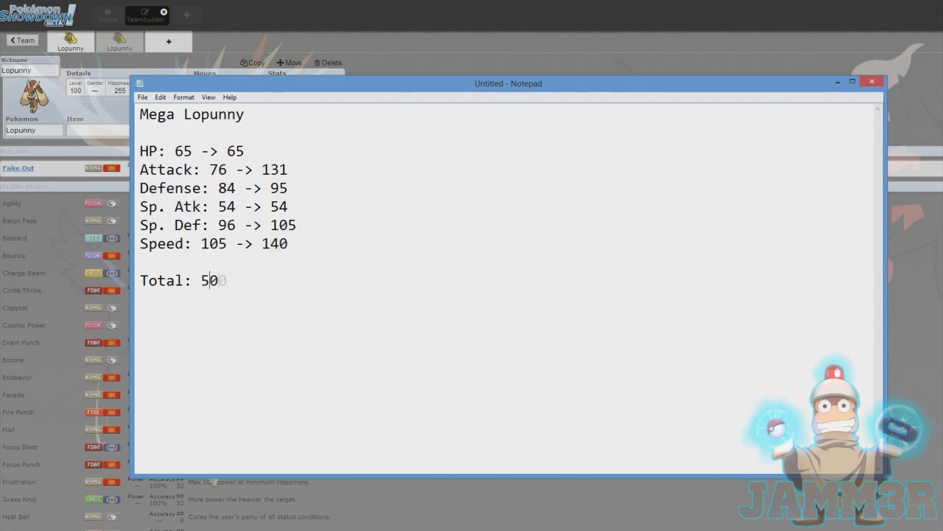
text(9)
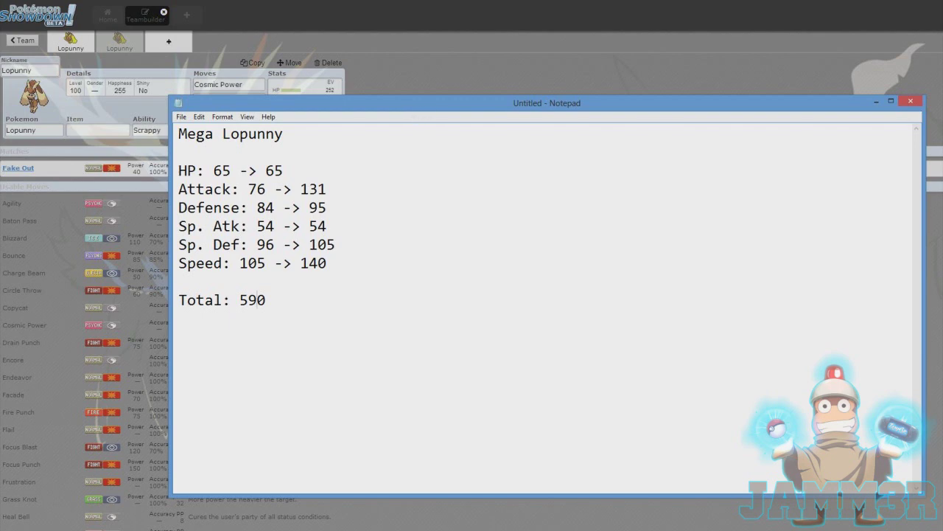
click(214, 170)
click(257, 208)
click(257, 244)
click(249, 189)
key(Right)
key(Right)
click(248, 189)
click(265, 189)
click(302, 188)
click(309, 207)
key(Up)
key(Left)
click(309, 207)
key(shift+End)
key(Right)
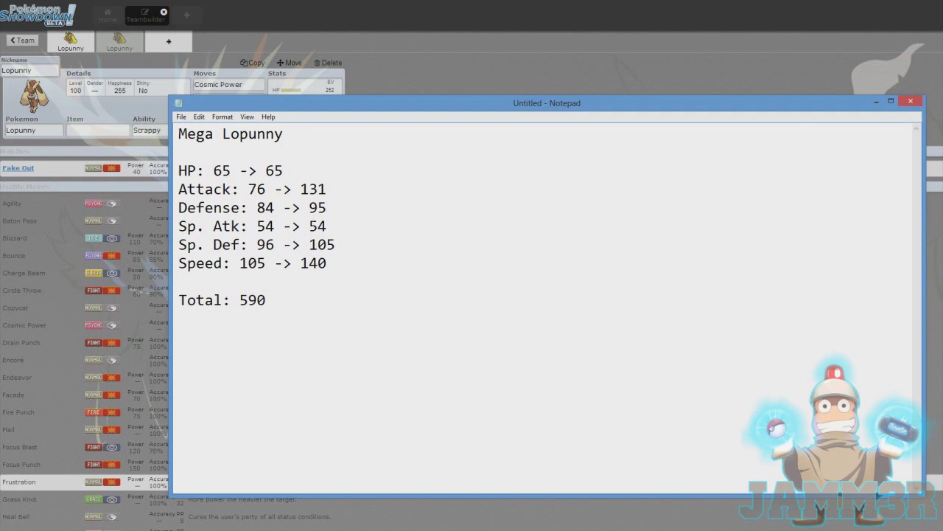
click(326, 225)
click(309, 226)
click(309, 207)
click(309, 244)
click(301, 188)
click(309, 244)
click(301, 189)
key(Left)
key(Left)
key(Left)
key(Left)
key(Right)
key(Right)
key(Right)
click(318, 263)
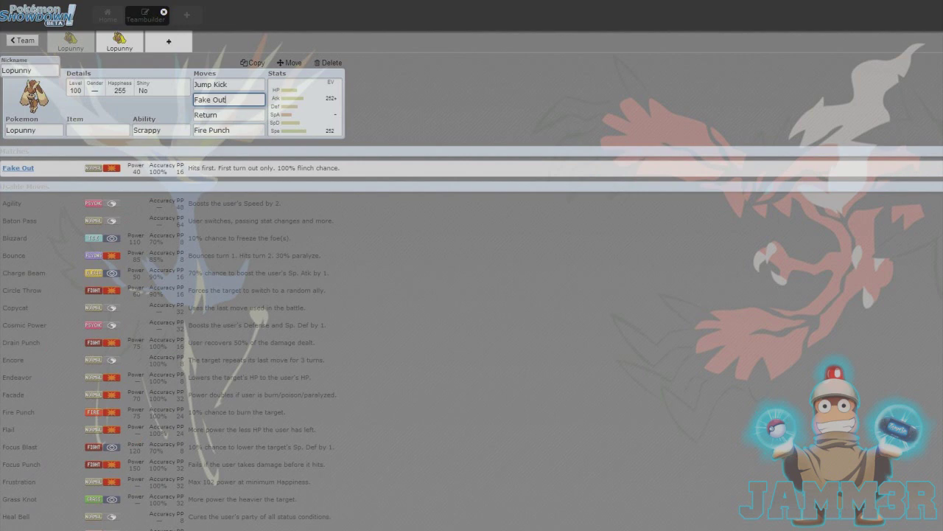
Select the first move slot, Jump Kick, for editing
click(228, 84)
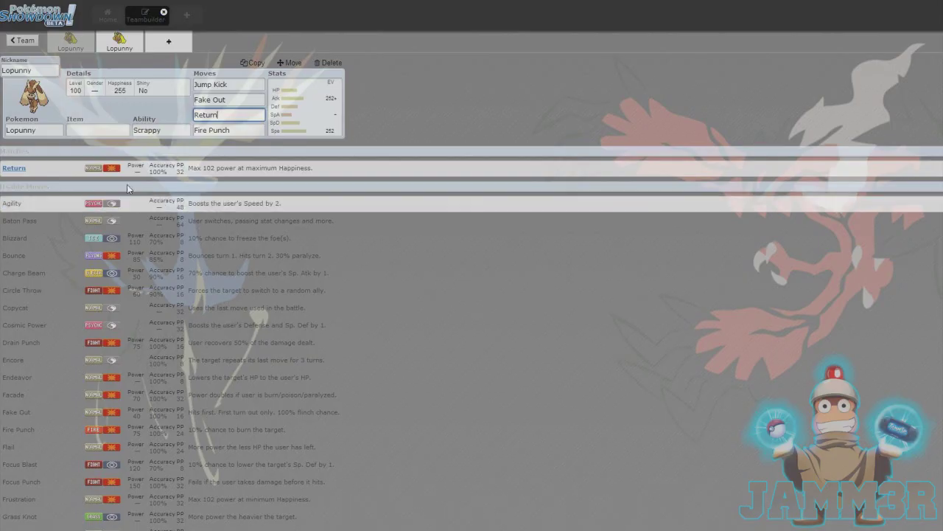
Browse the move list for the fourth slot, keeping Fire Punch
click(236, 127)
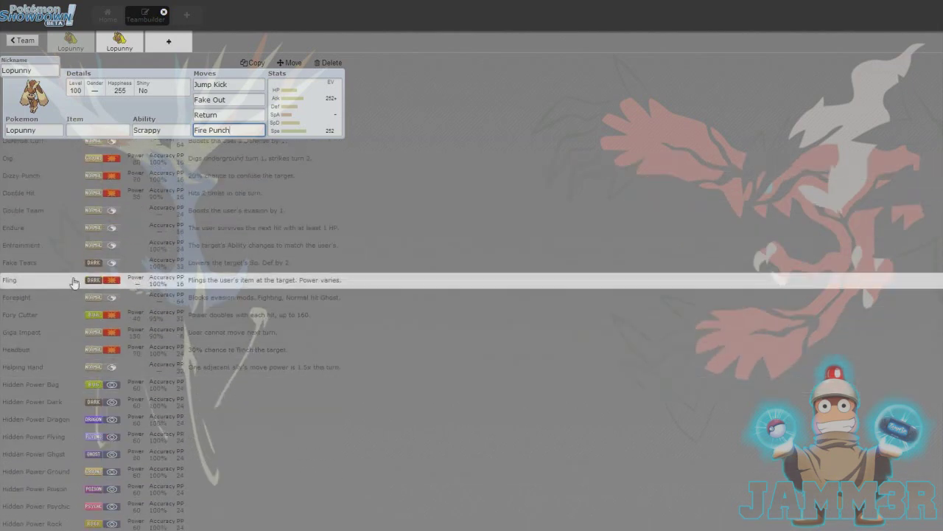
scroll(74, 280, down, 4)
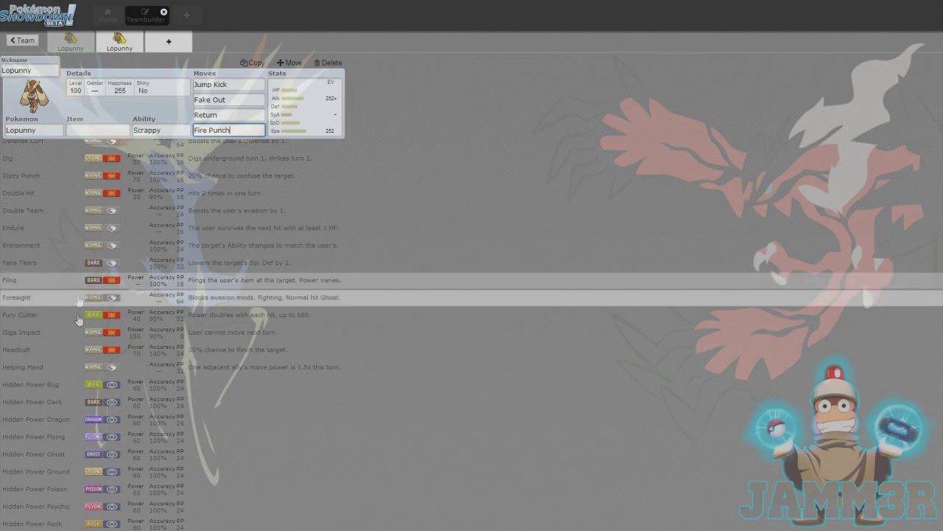
scroll(77, 317, up, 5)
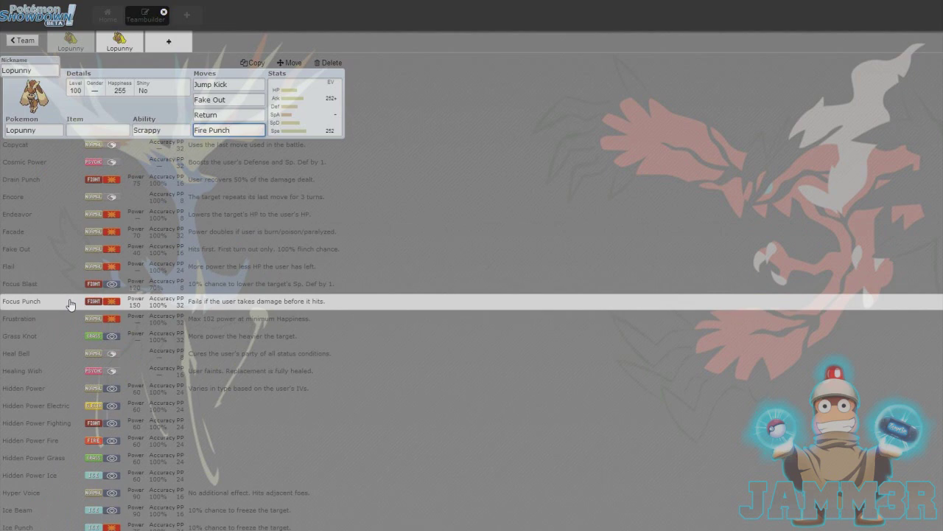
scroll(70, 303, down, 2)
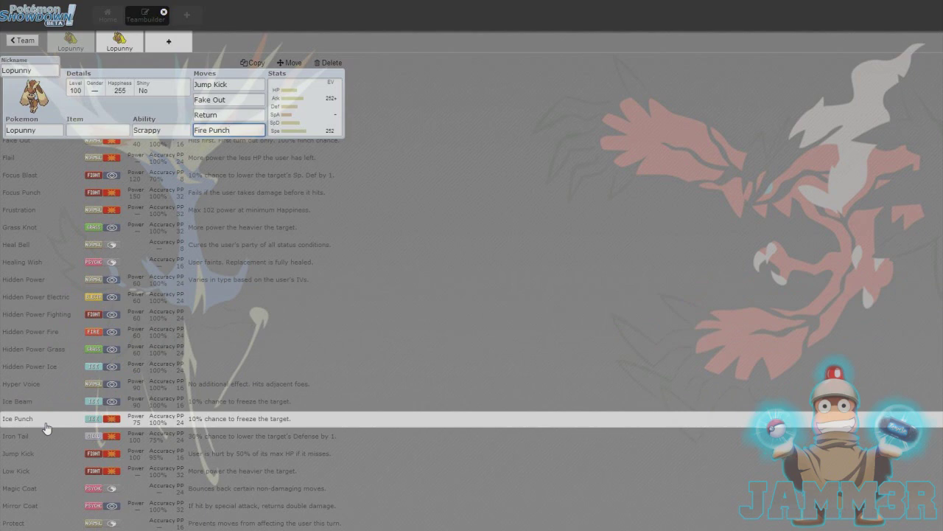
click(221, 100)
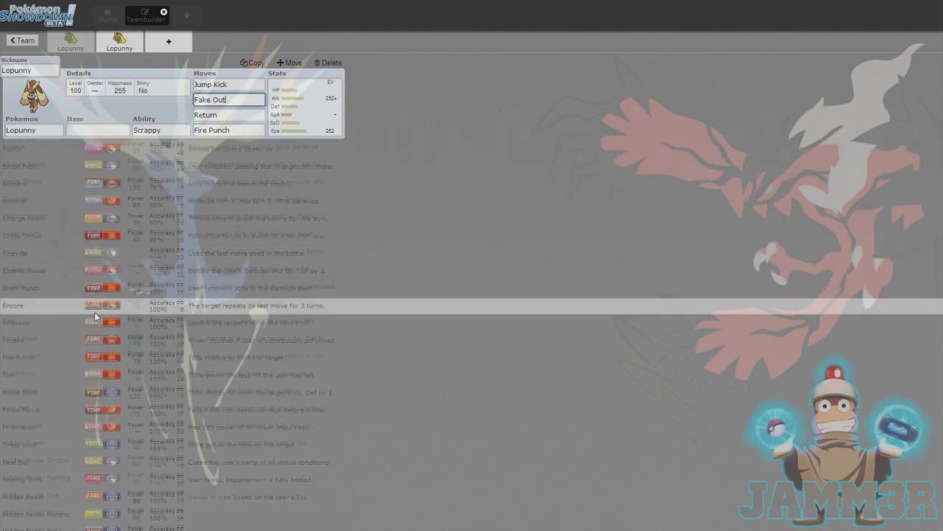
Scroll through possible replacements for the Fake Out move
scroll(53, 411, down, 7)
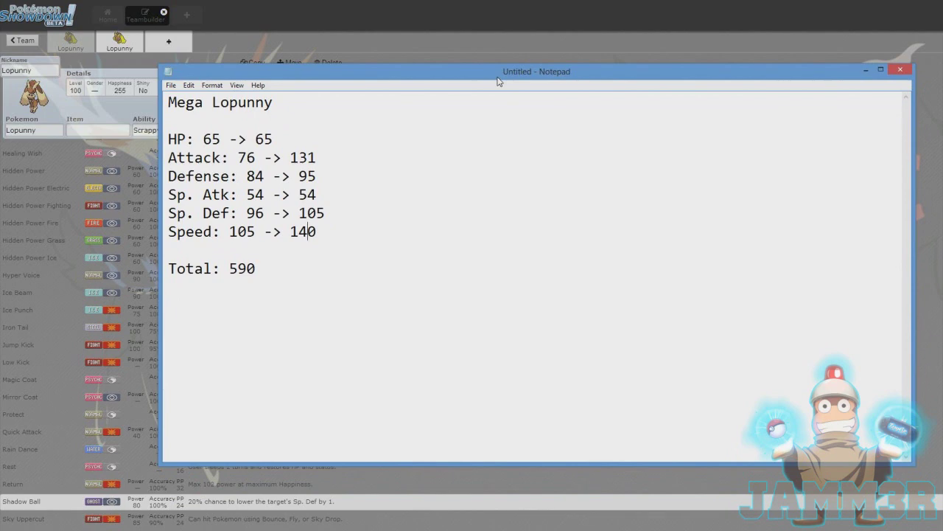
Check Mega Lopunny's Sp. Def (105) and Defense (95) gains, then open Lopunny's EV spread
click(325, 213)
click(299, 176)
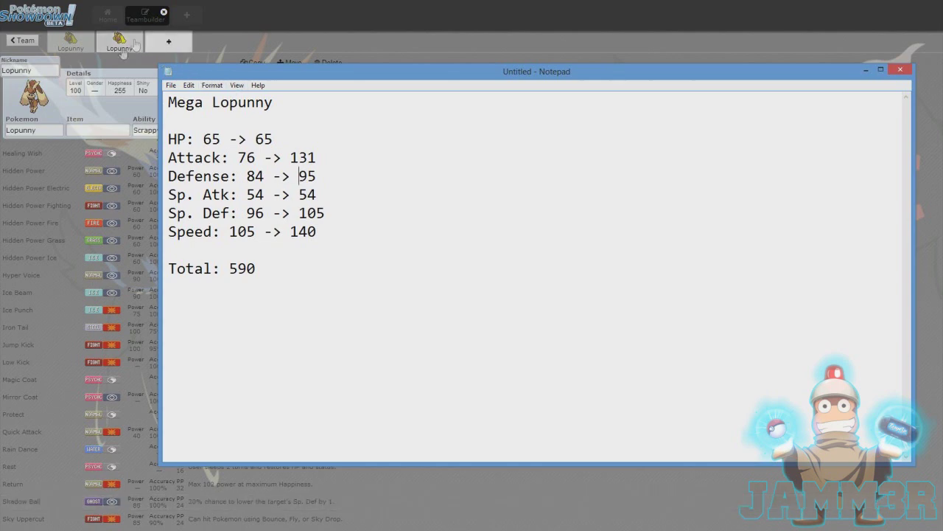
click(78, 50)
click(322, 109)
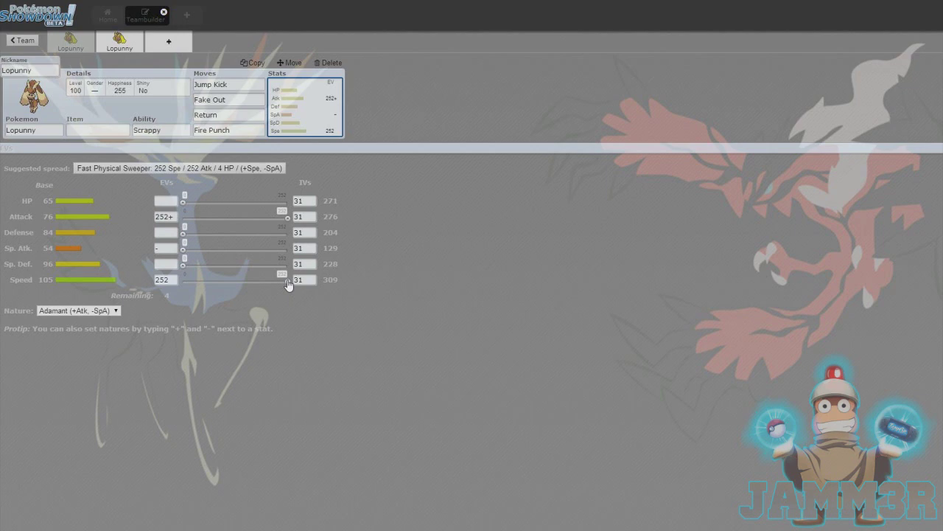
Drop the second Lopunny's Speed and Attack EVs to 0 and set HP to 252
drag(289, 286, 67, 276)
drag(288, 218, 79, 224)
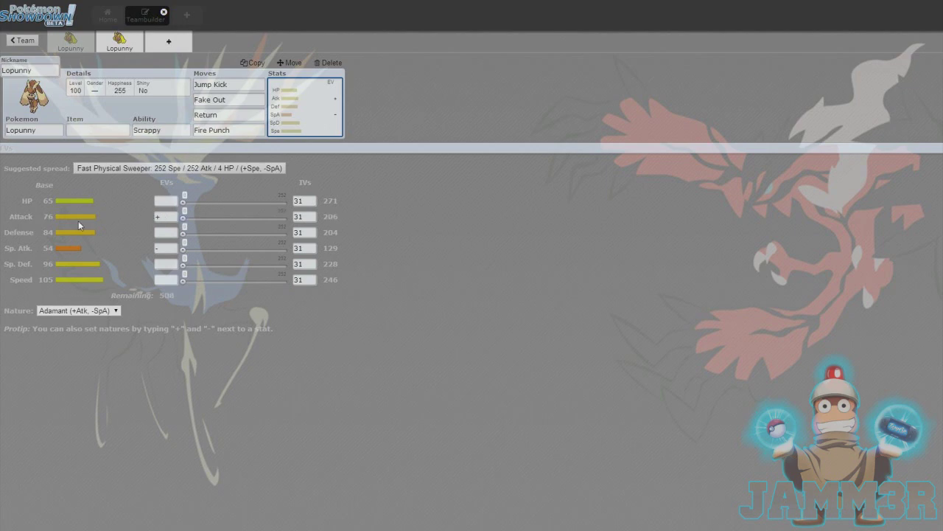
drag(183, 201, 653, 220)
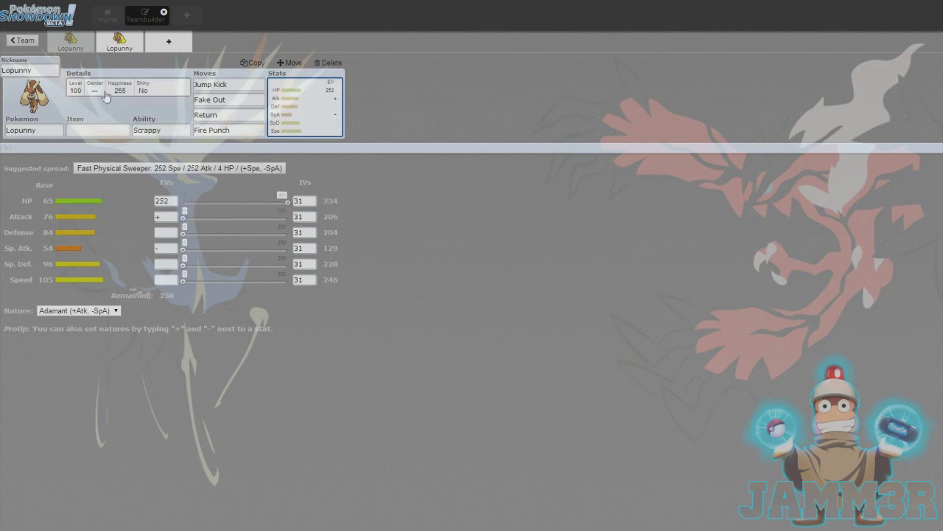
click(70, 42)
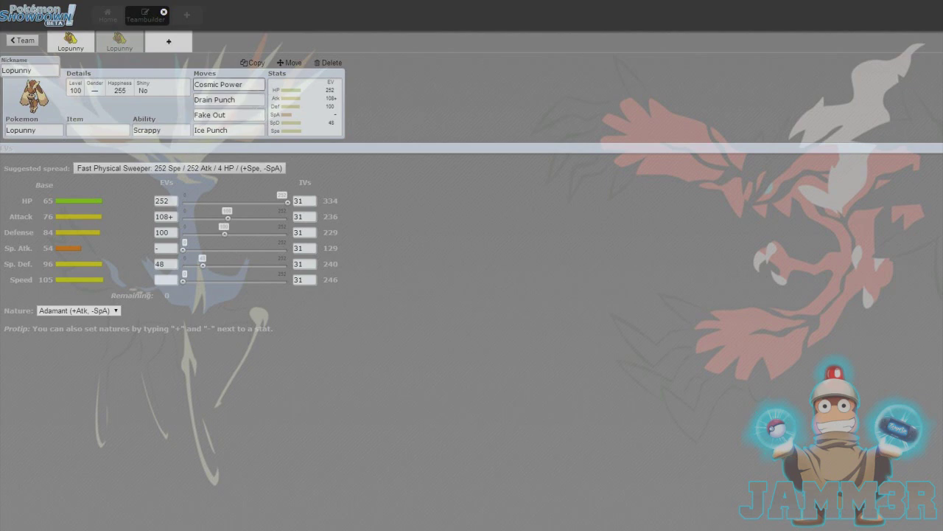
Show move options from the Fake Out slot, moving up through Drain Punch to Cosmic Power
click(229, 115)
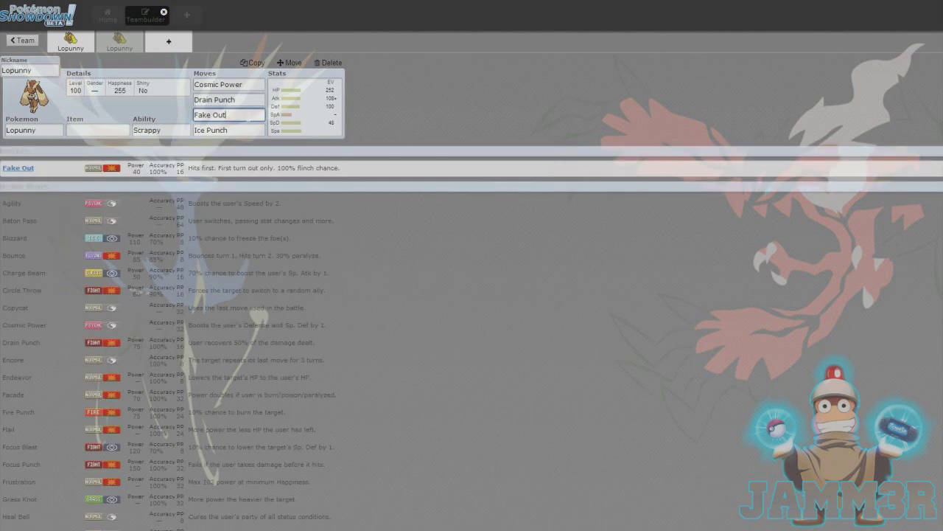
key(shift+Tab)
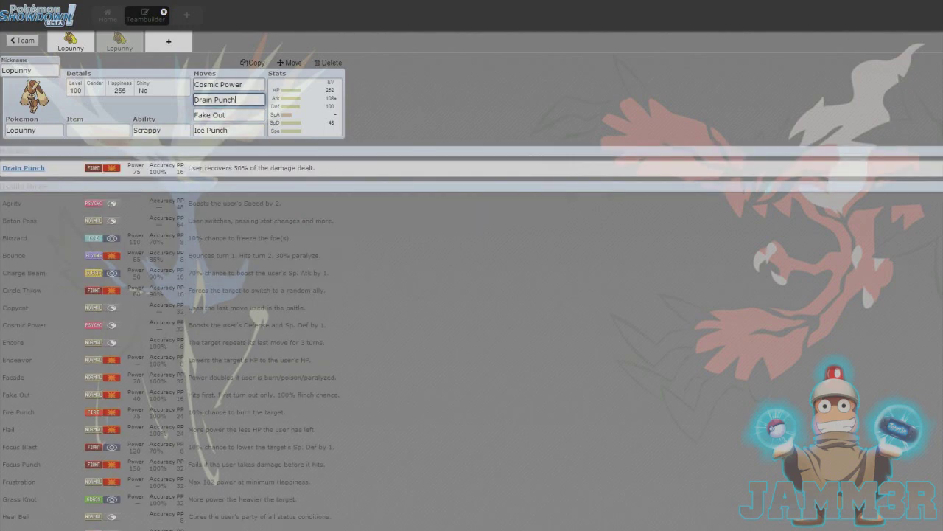
key(shift+Tab)
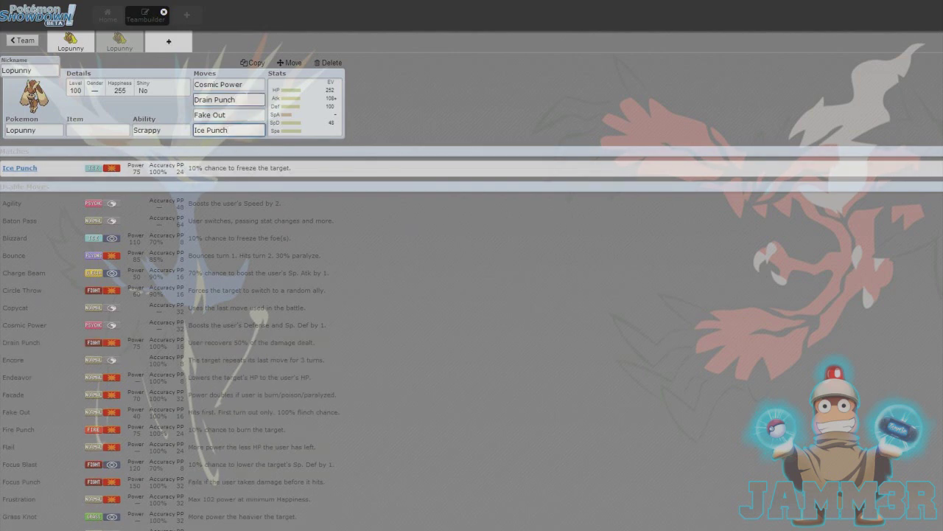
click(228, 99)
click(210, 100)
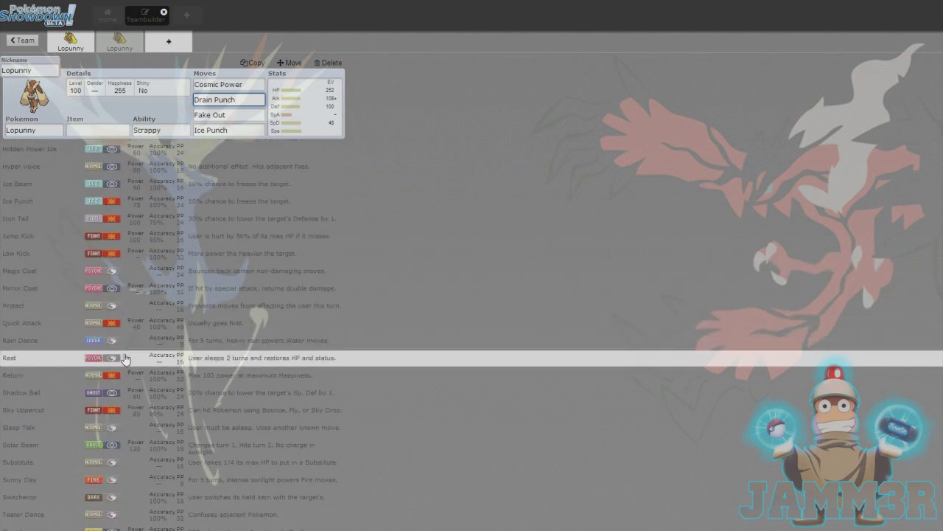
scroll(125, 359, down, 1)
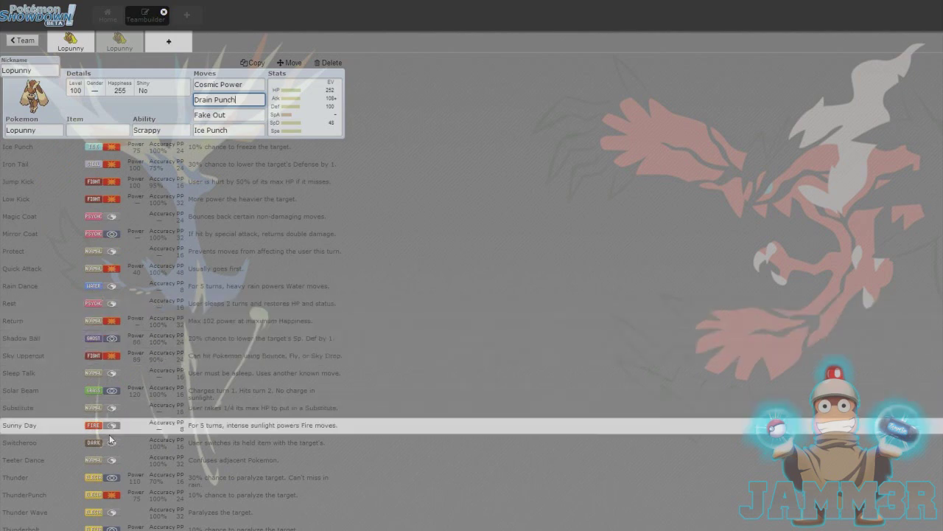
scroll(111, 437, down, 2)
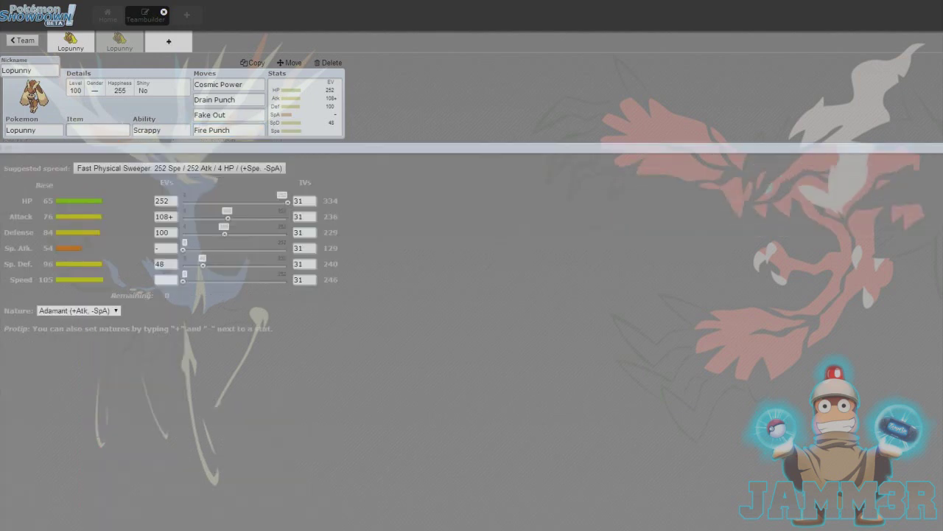
Show the move options for the Fire Punch slot
click(232, 130)
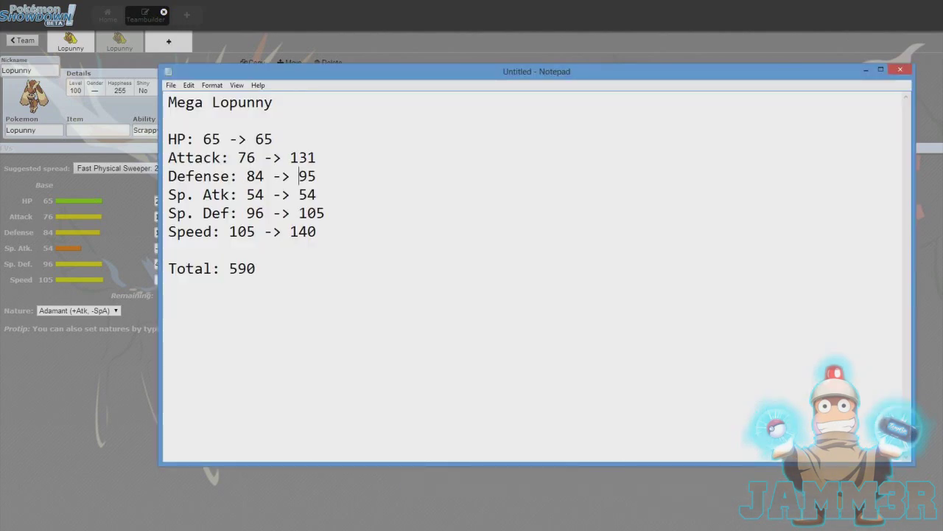
Place the stat notes beside the EV spread and check Defense 95 and Sp. Def 96 -> 105
drag(328, 80, 468, 128)
key(End)
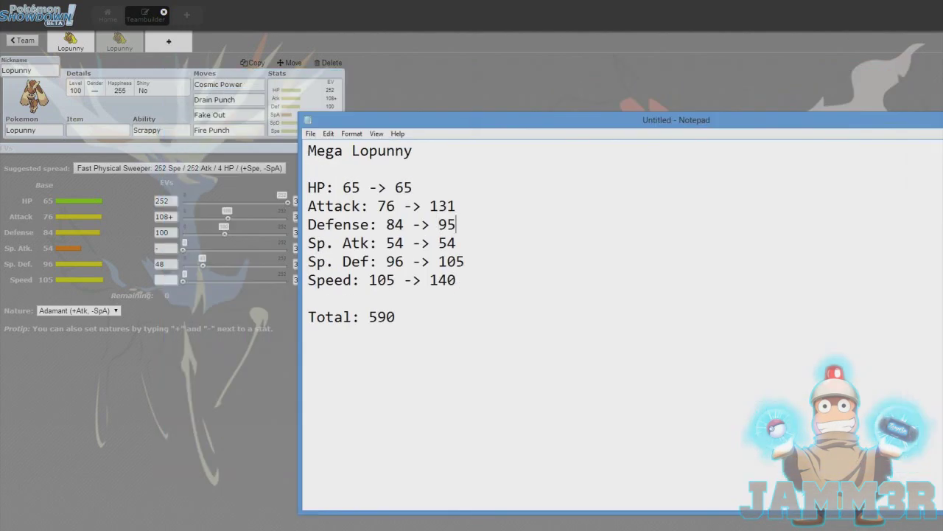
click(456, 224)
click(465, 261)
Switch between the teambuilder and the Mega Lopunny stat notes
click(111, 435)
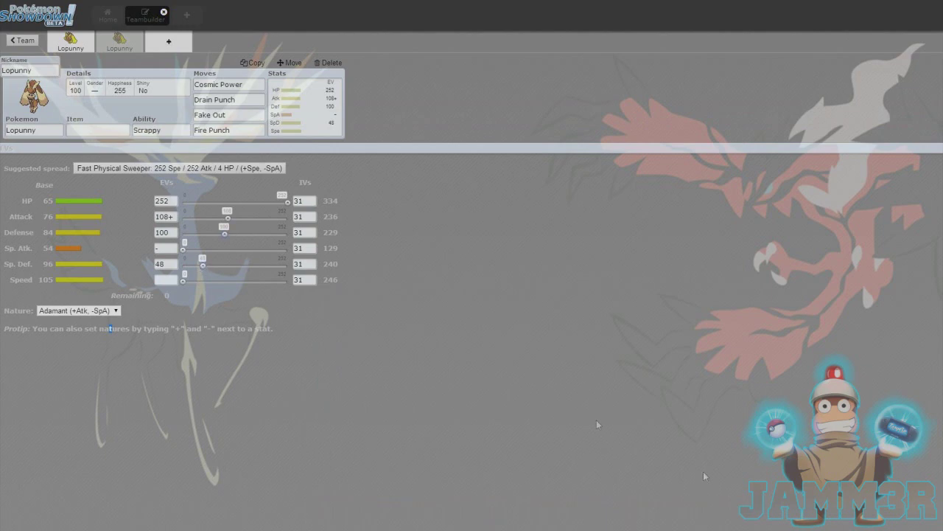
key(alt+Tab)
click(238, 339)
key(alt+Tab)
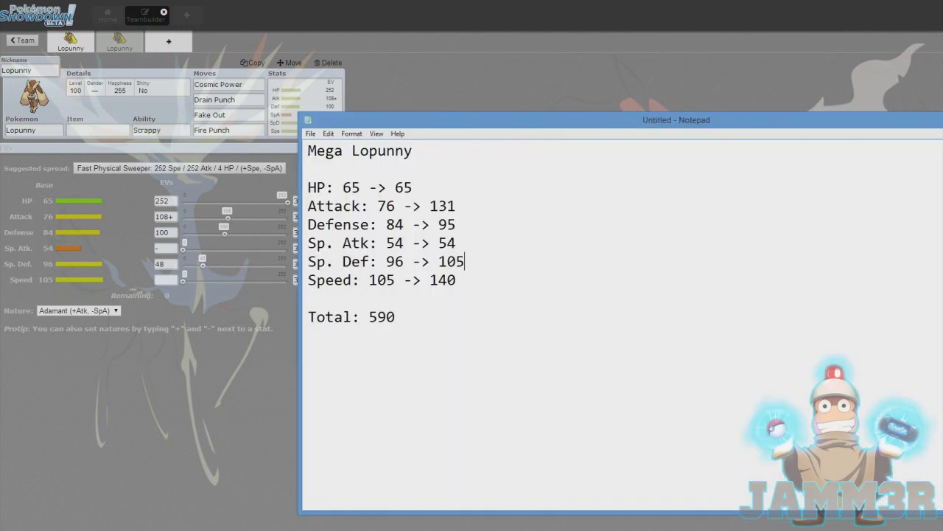
key(alt+Tab)
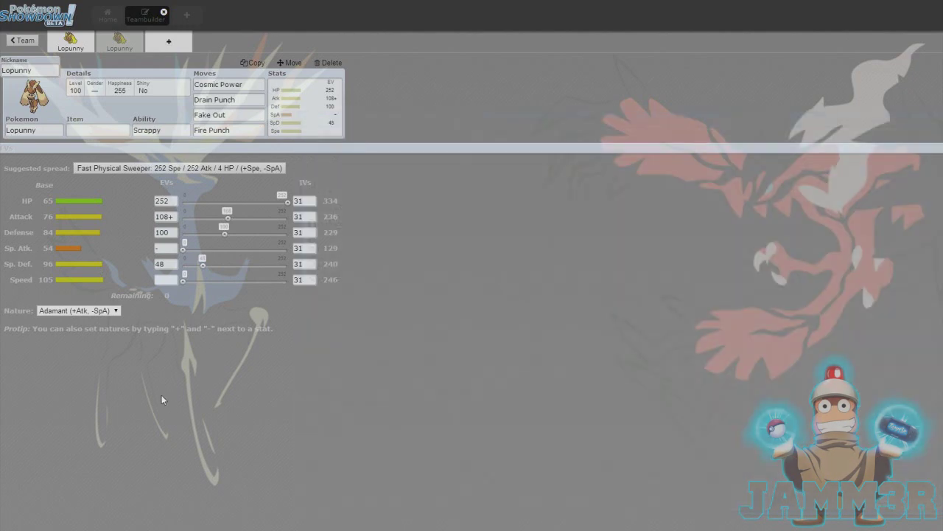